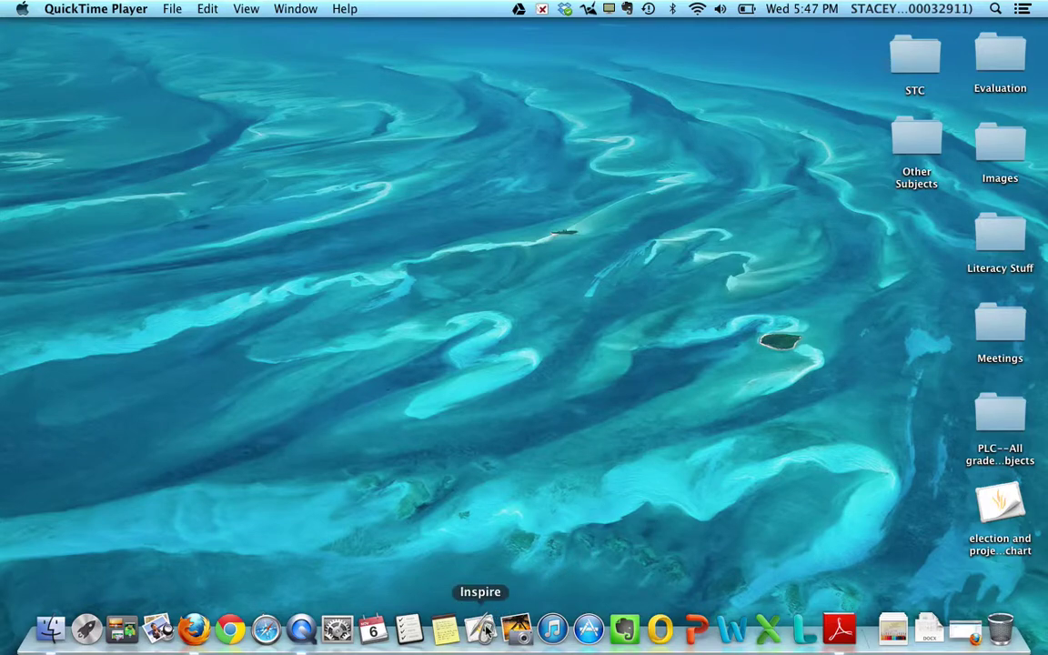
- Open ActivInspire and bring up the Question Manager to insert questions into the blank flipchart
click(485, 630)
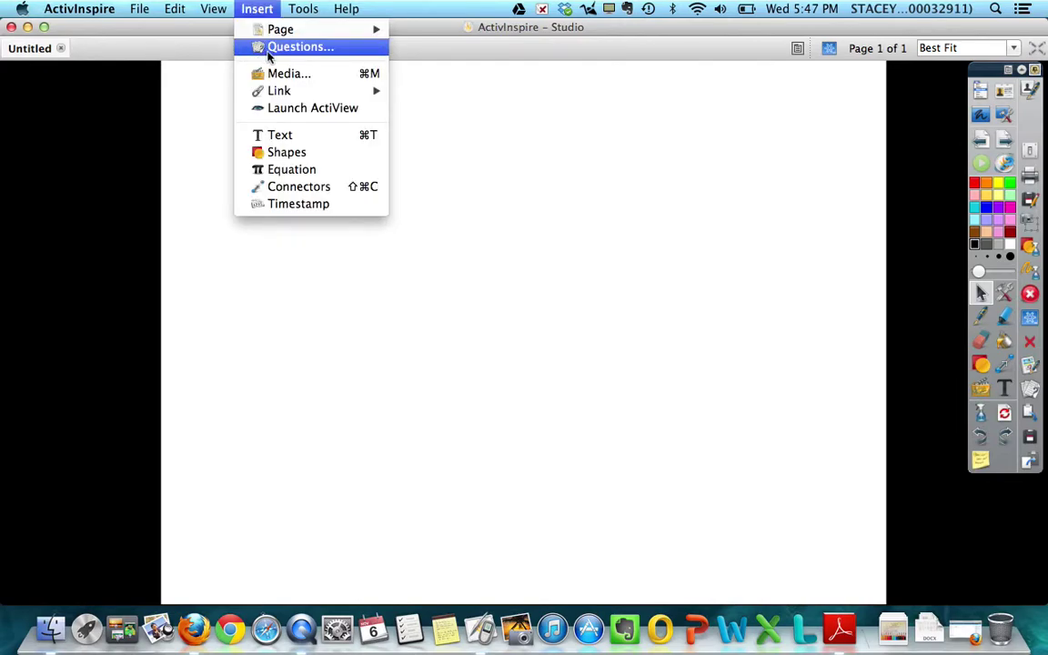
click(289, 47)
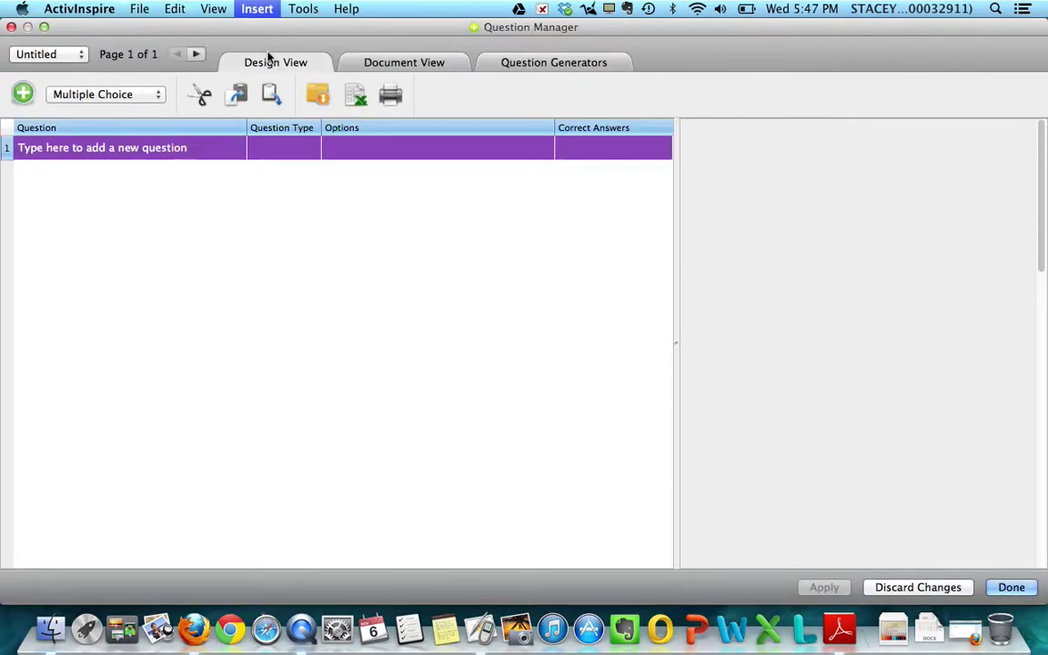
click(175, 334)
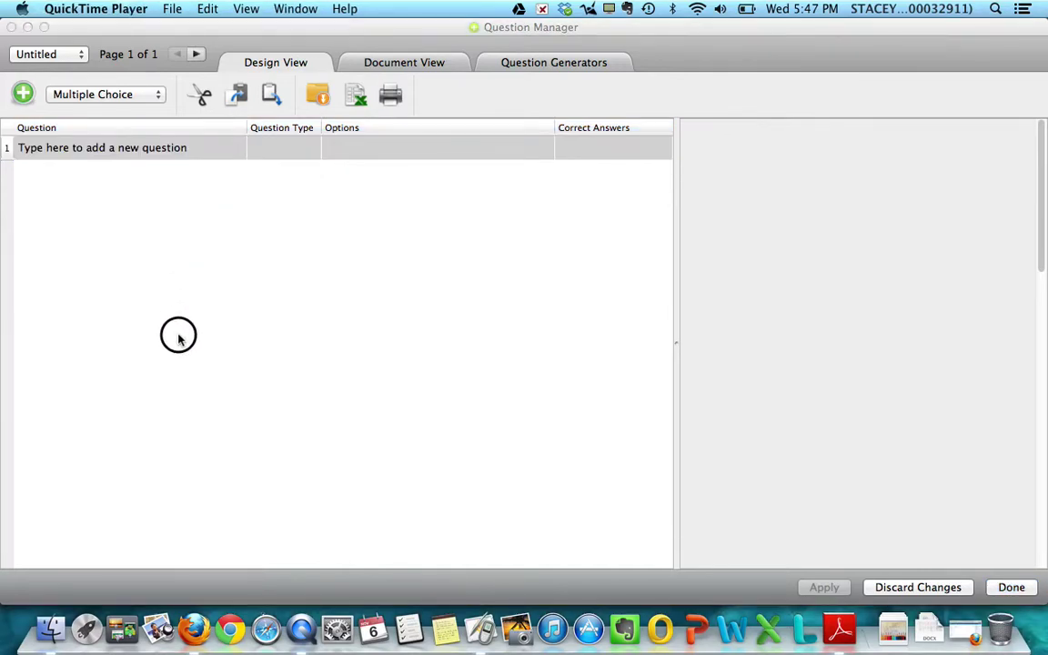
- Enter the first question as "How many verbs are in this sentence? Joe rides his bike."
click(50, 152)
click(50, 151)
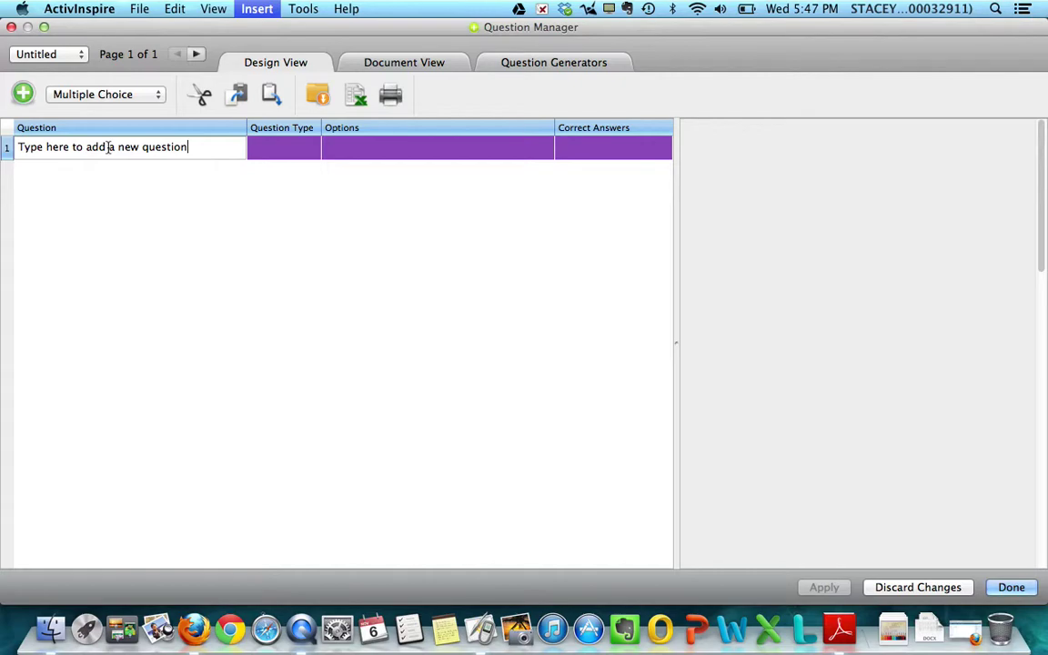
drag(191, 146, 7, 151)
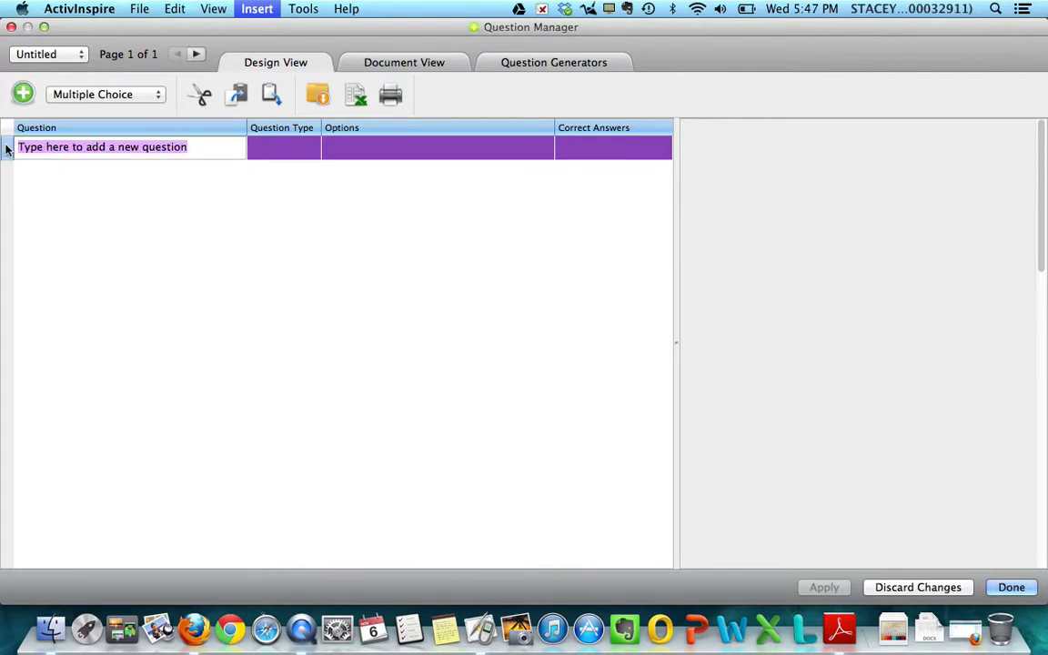
text(Ho)
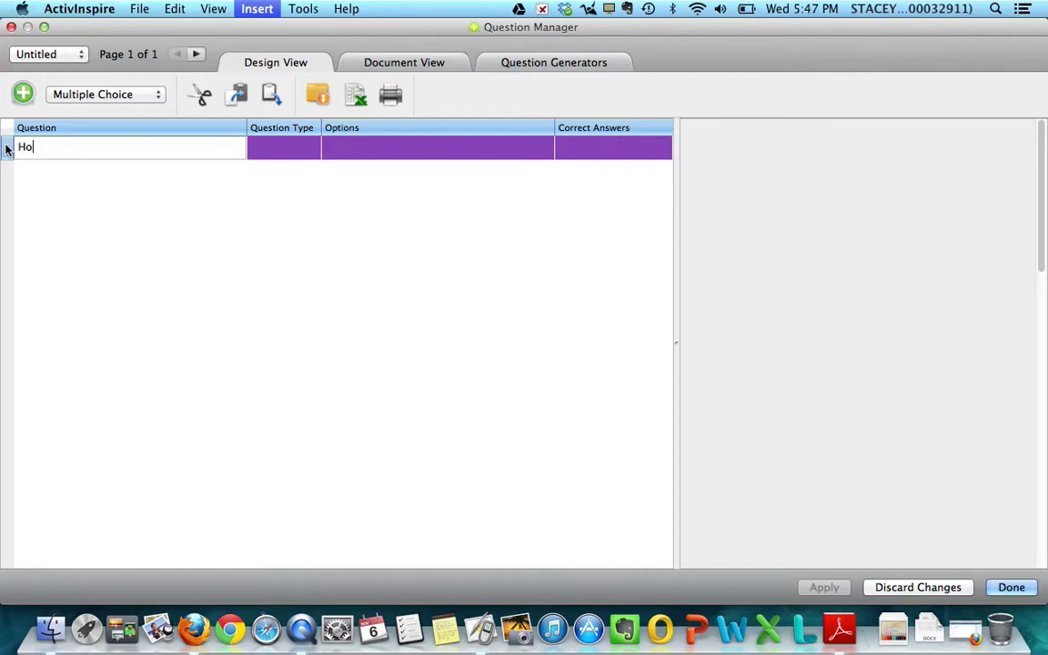
text(w many verbs are in this sentence?  Joe)
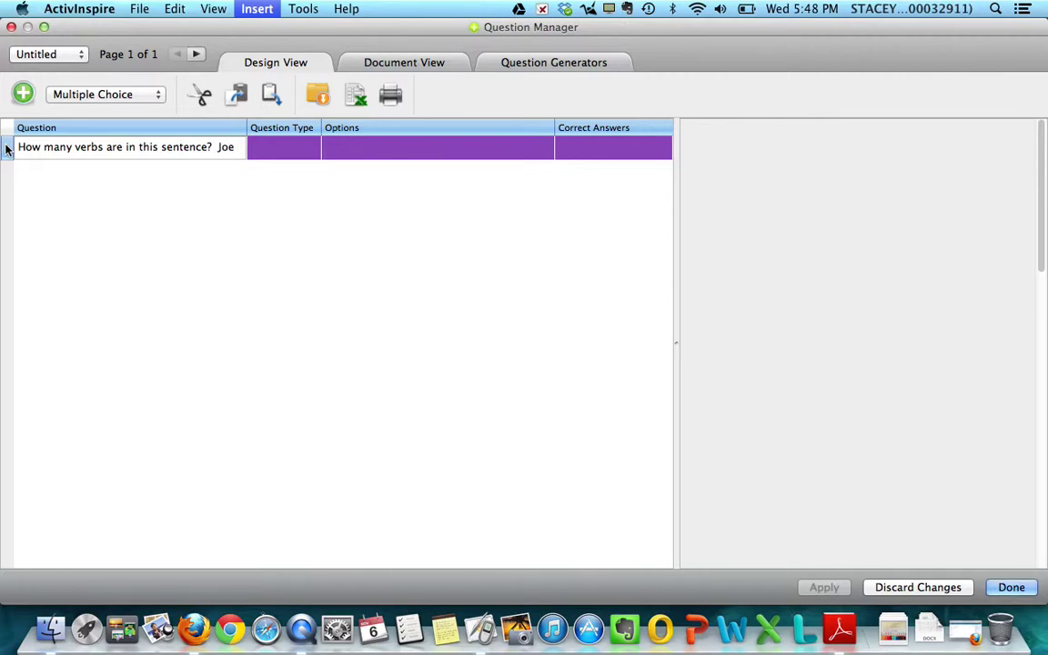
text(o)
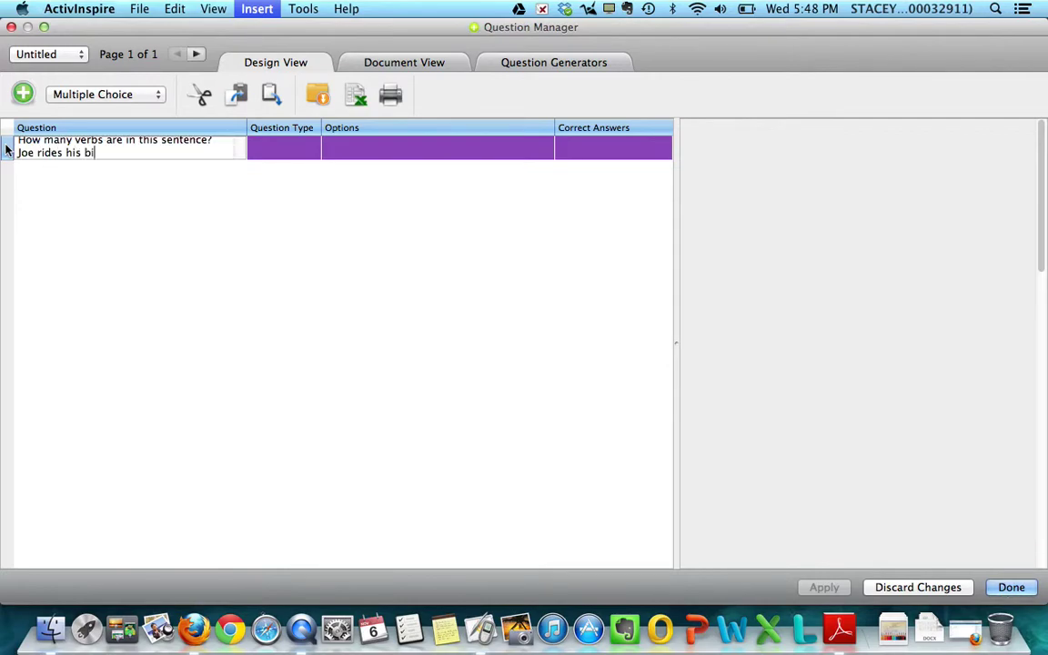
click(152, 210)
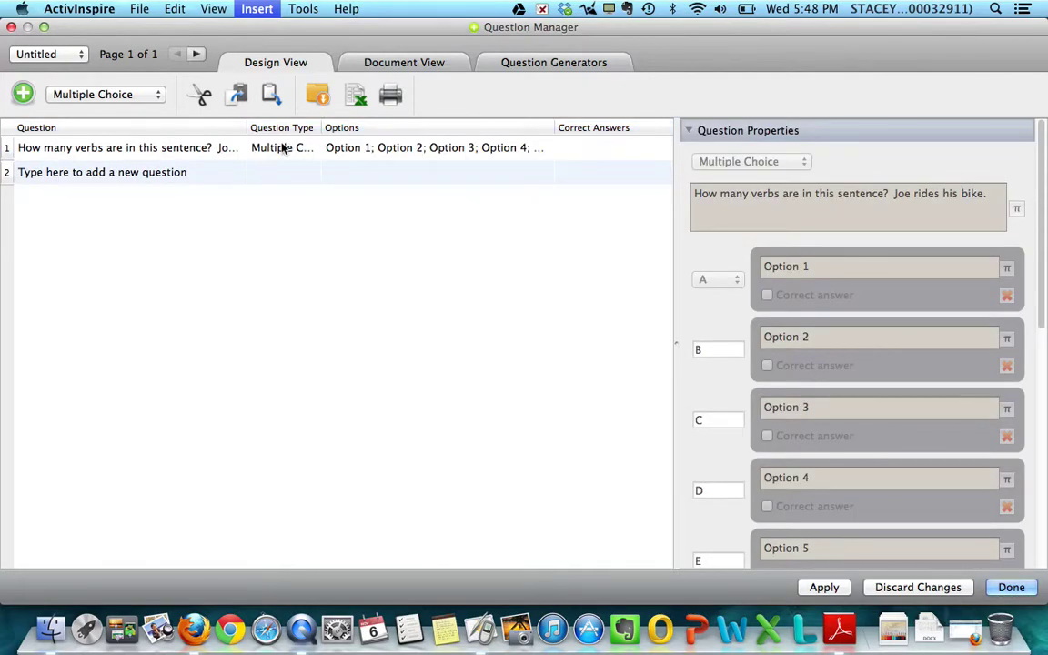
- Review the available question types and keep Multiple Choice for the first question
click(282, 149)
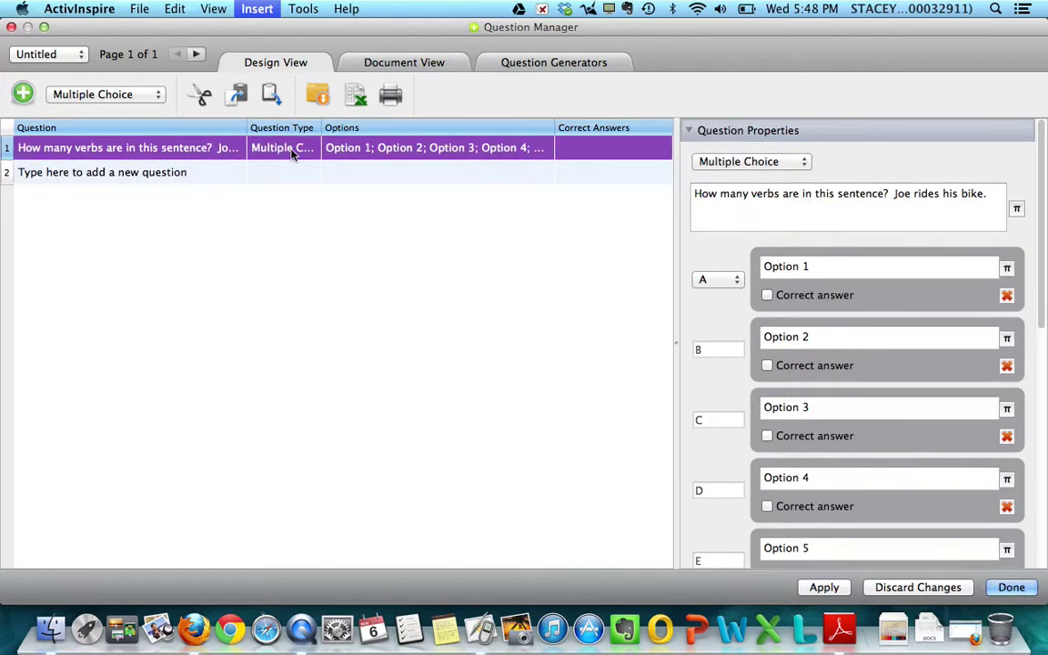
click(292, 151)
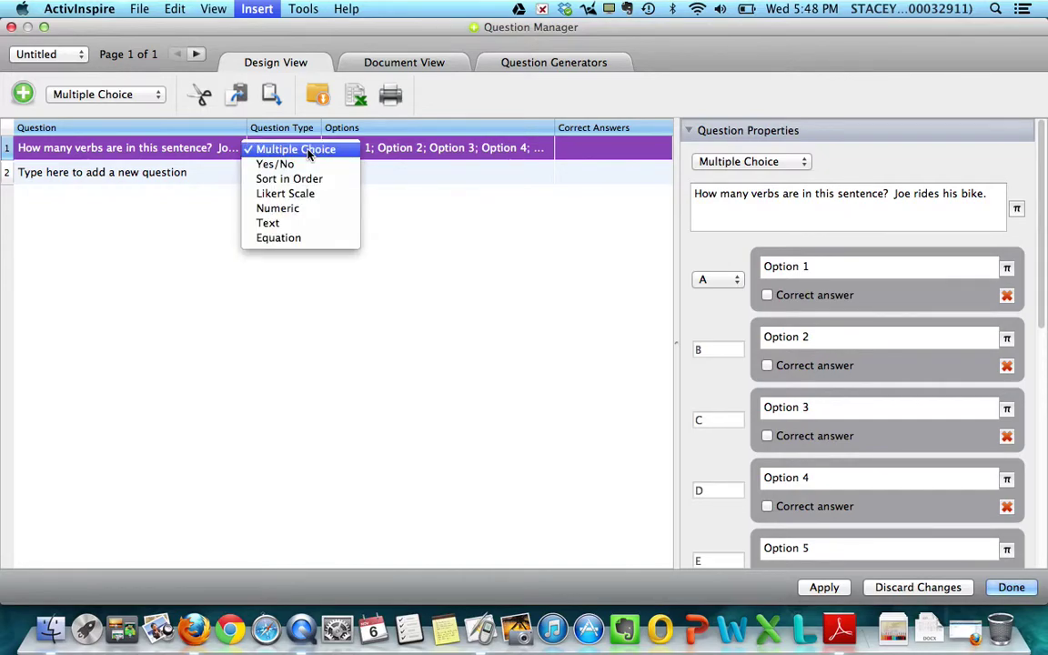
click(310, 150)
click(294, 150)
click(483, 331)
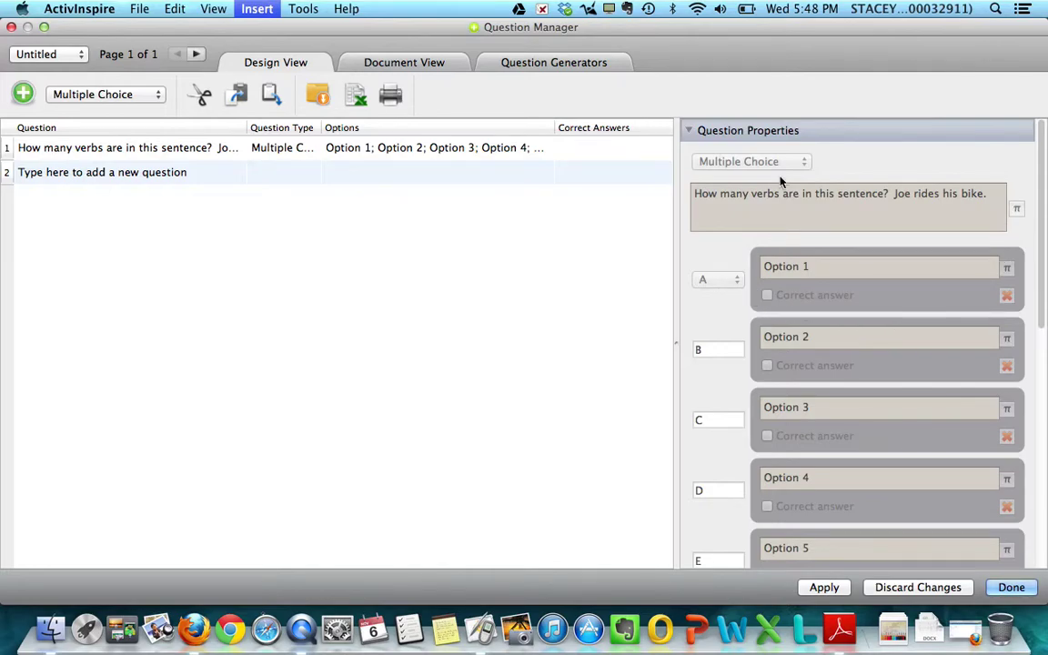
- Select the first question and expand its question properties for editing
click(882, 137)
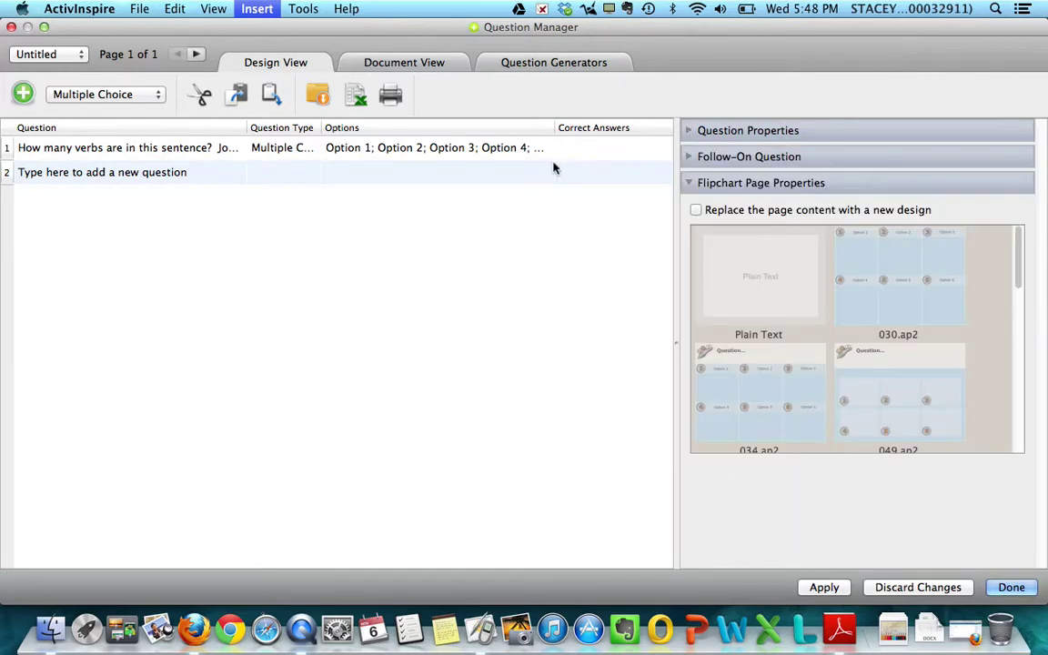
click(393, 154)
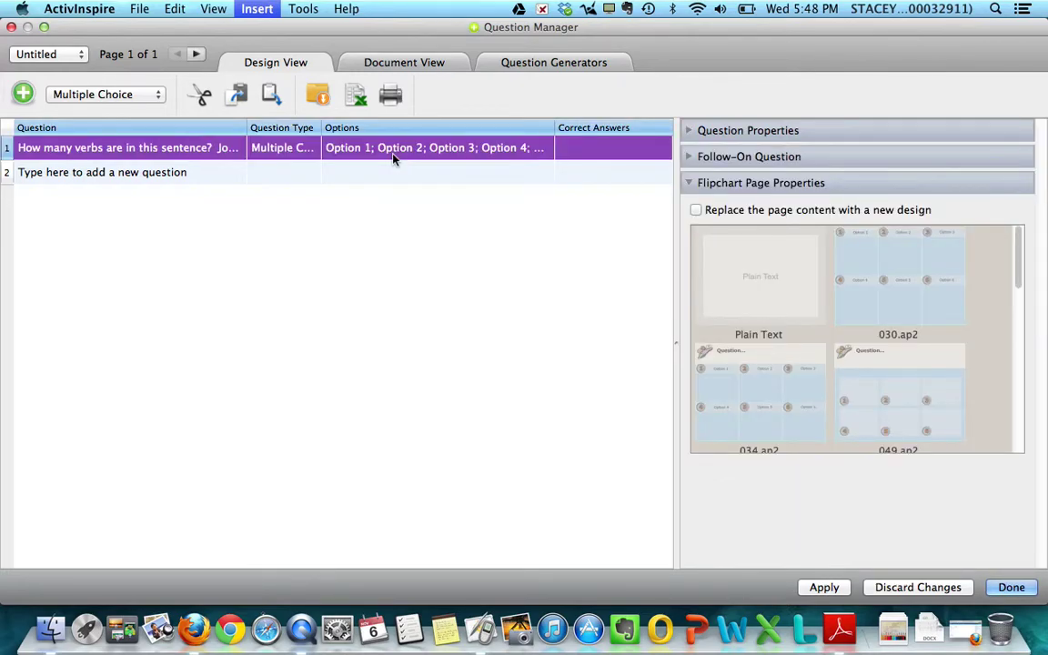
click(182, 155)
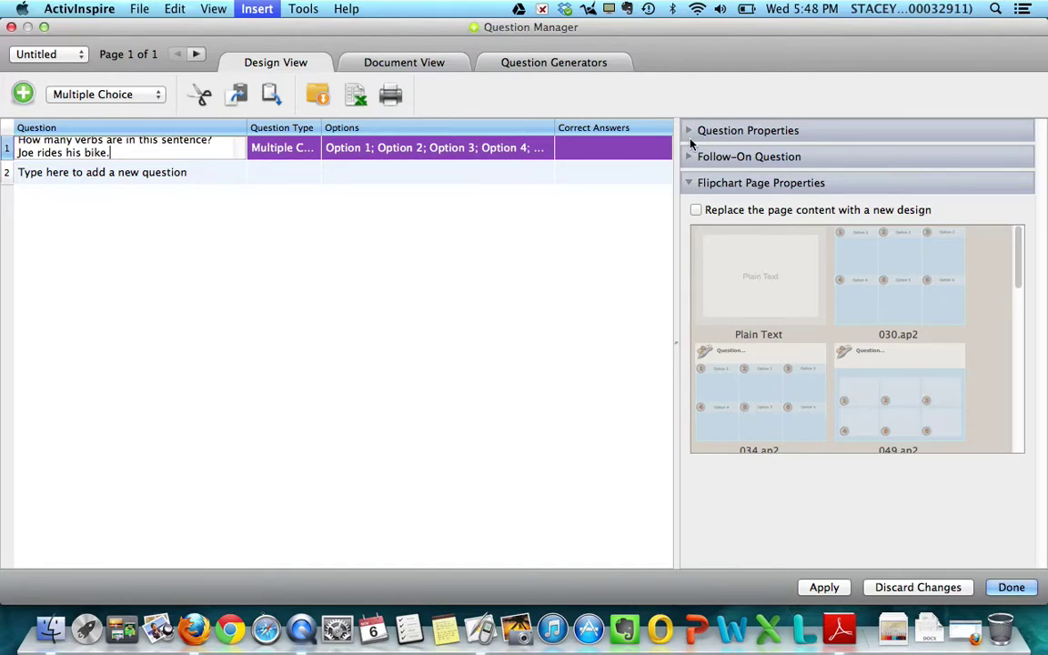
click(693, 132)
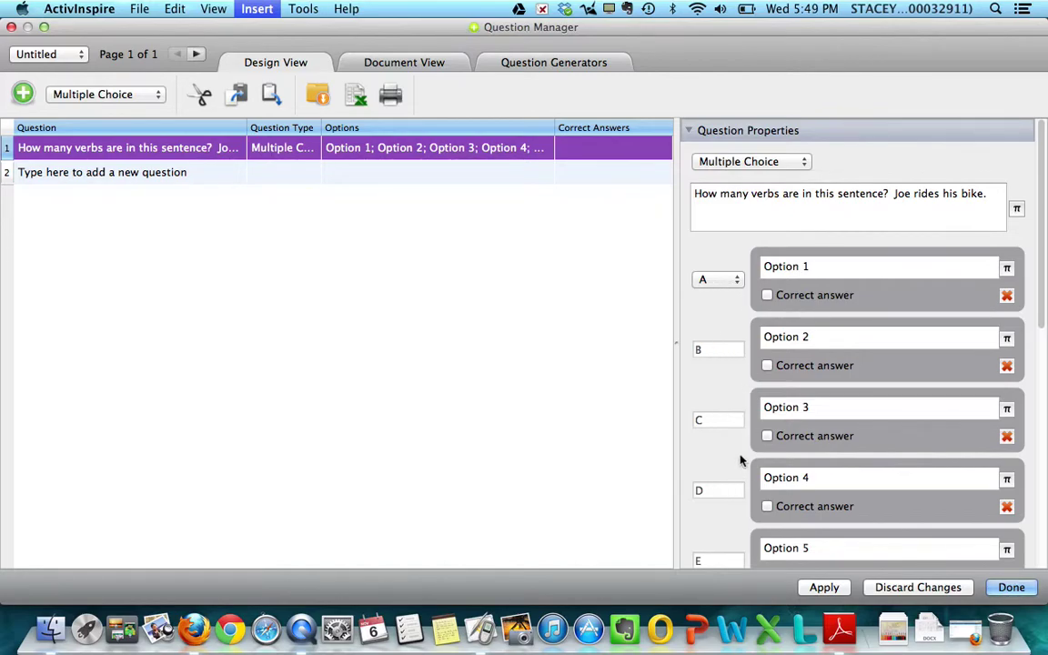
- Delete answer options 6, 5 and 4 from the multiple-choice question
scroll(741, 460, down, 2)
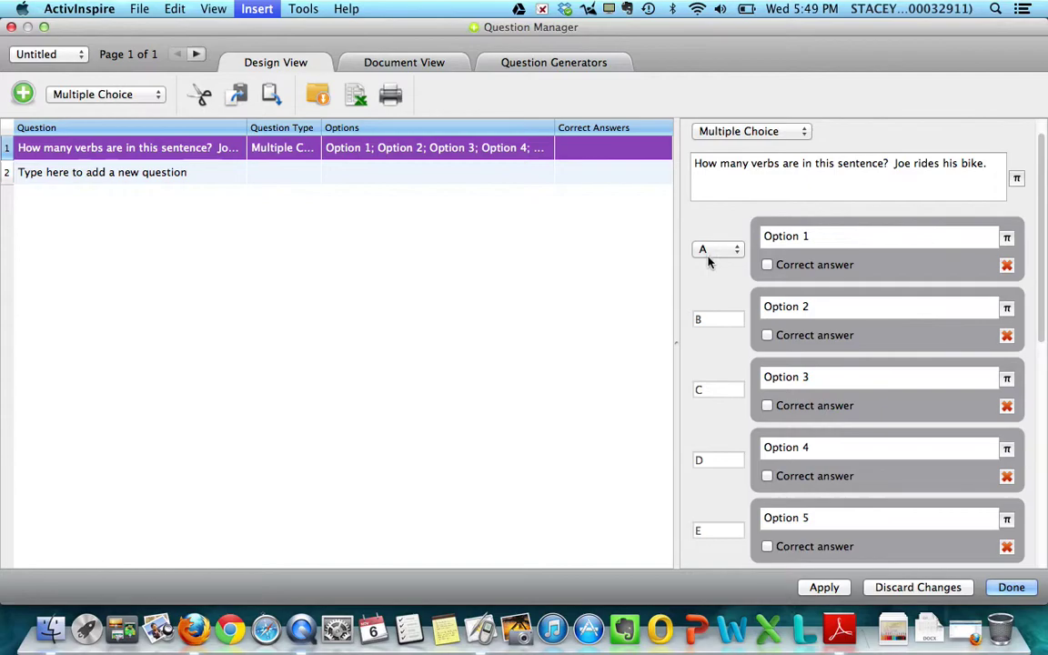
scroll(723, 496, down, 5)
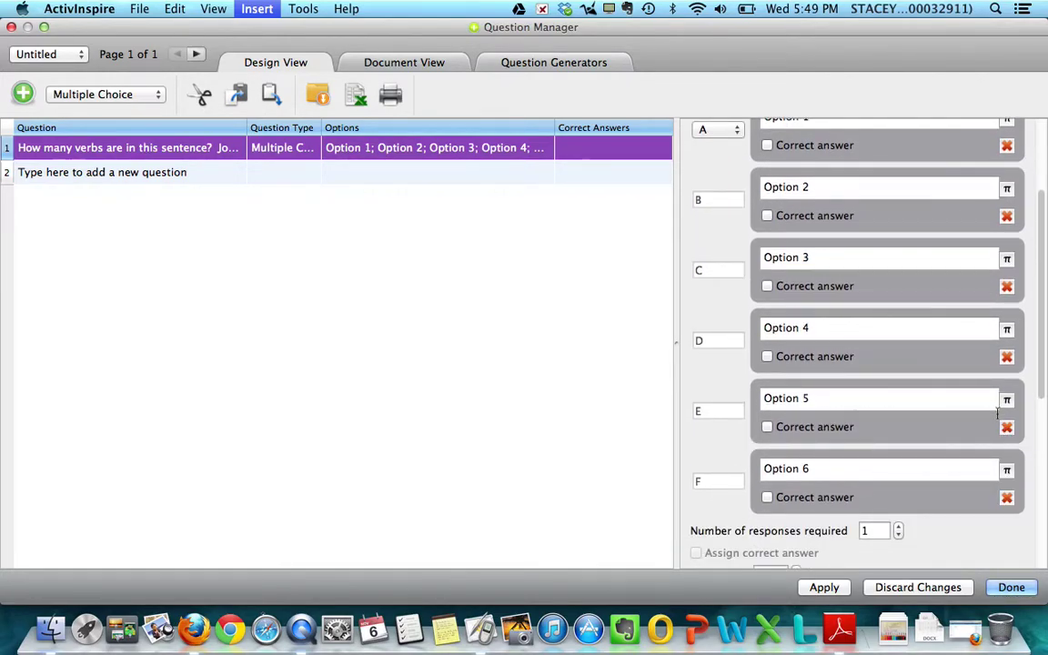
scroll(917, 346, up, 5)
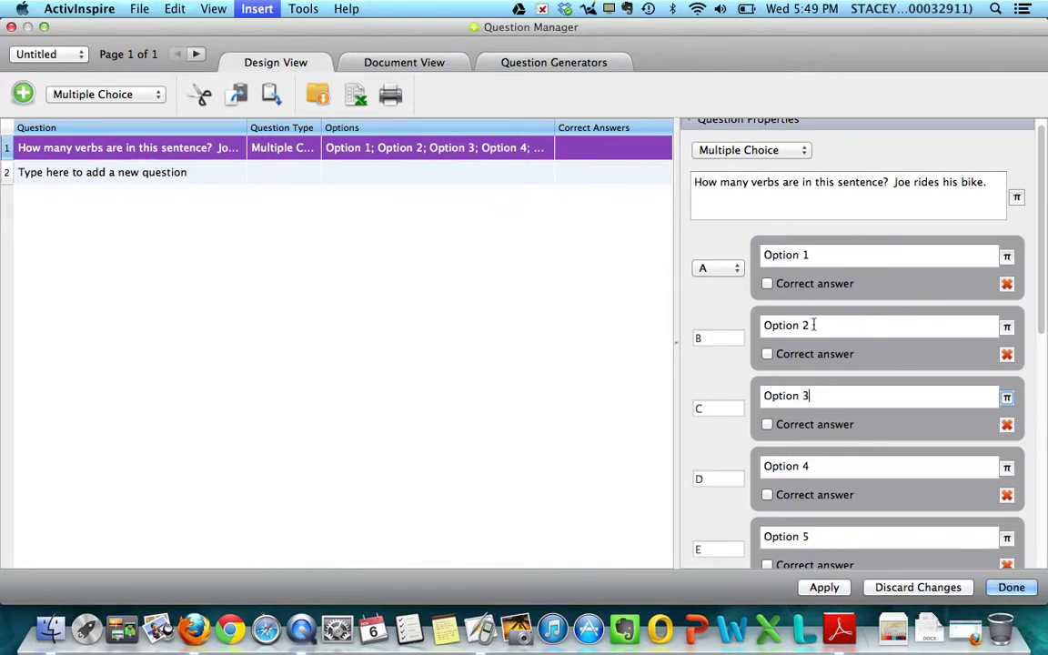
click(833, 458)
key(Tab)
key(Tab)
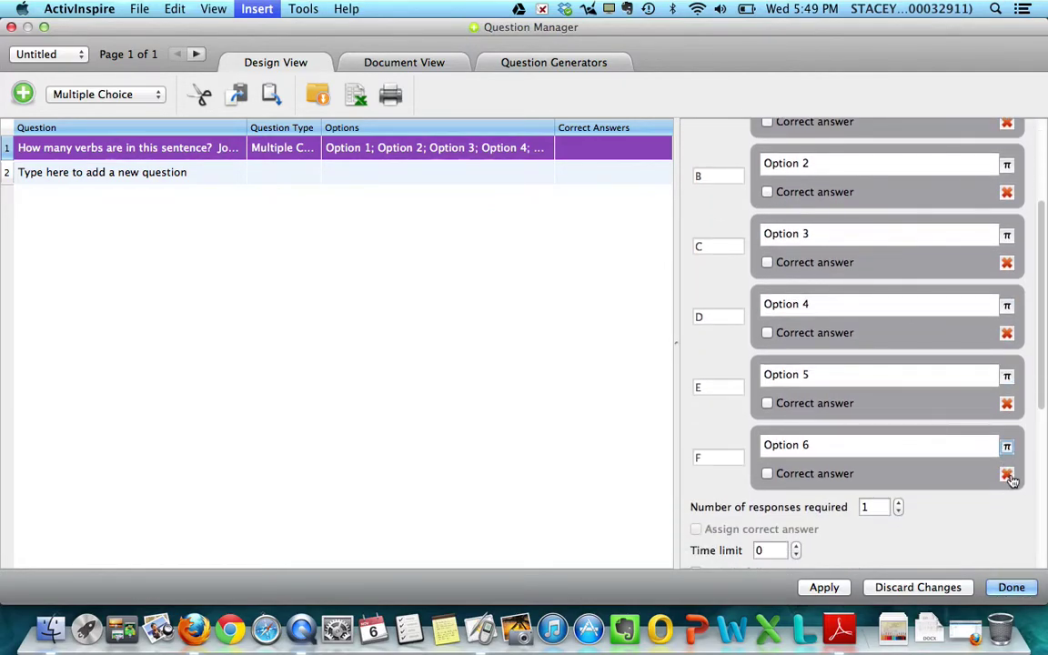
click(1008, 476)
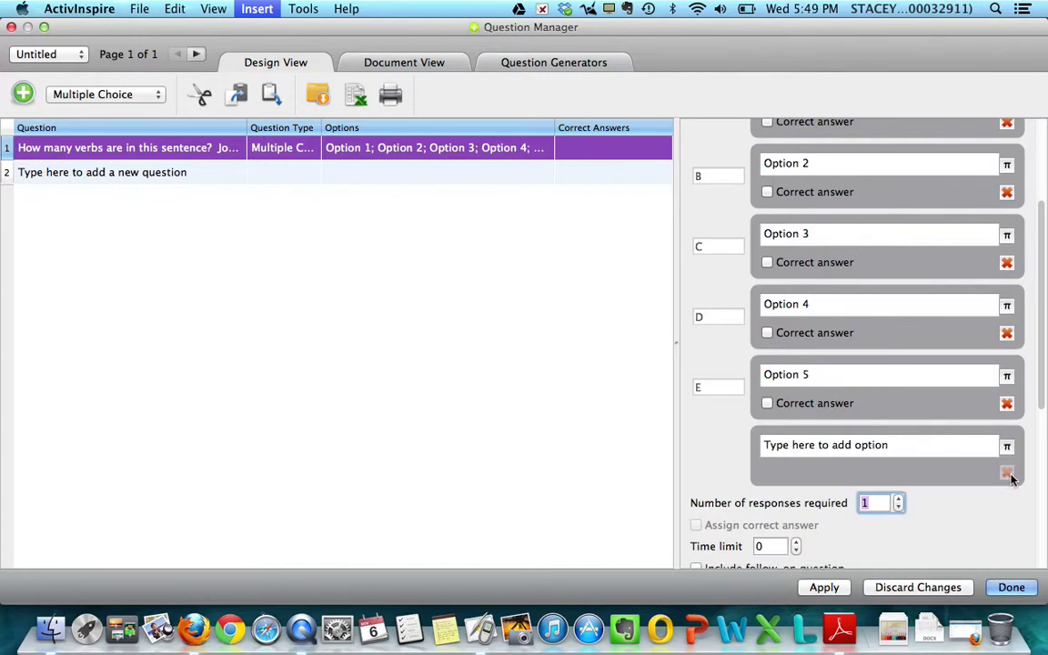
click(1008, 404)
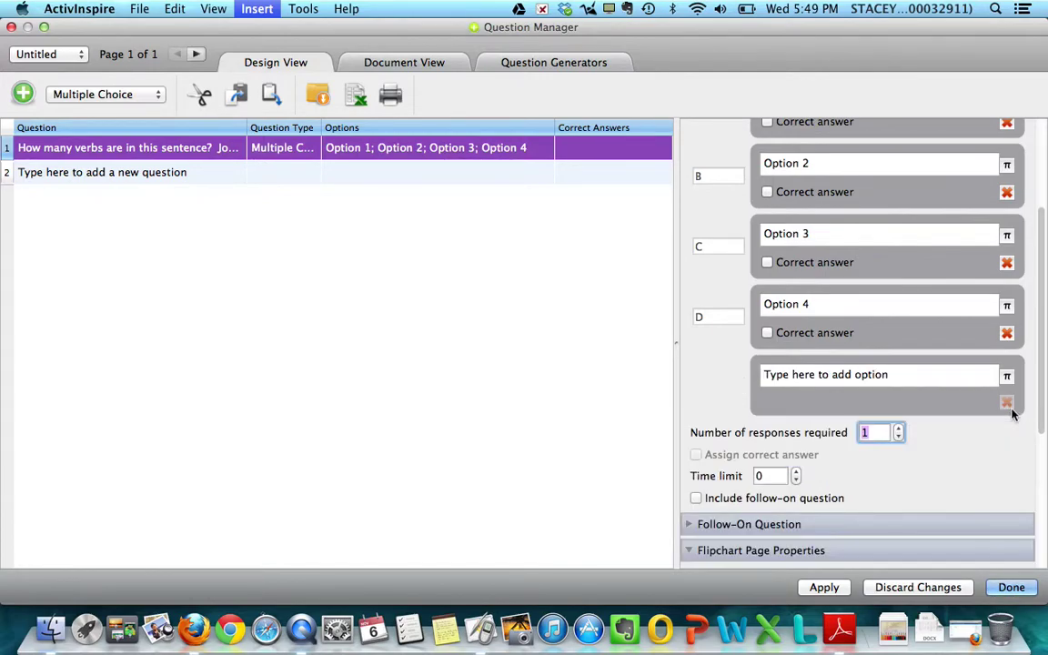
click(1008, 335)
- Replace the text of answer option A with "One"
scroll(955, 318, up, 5)
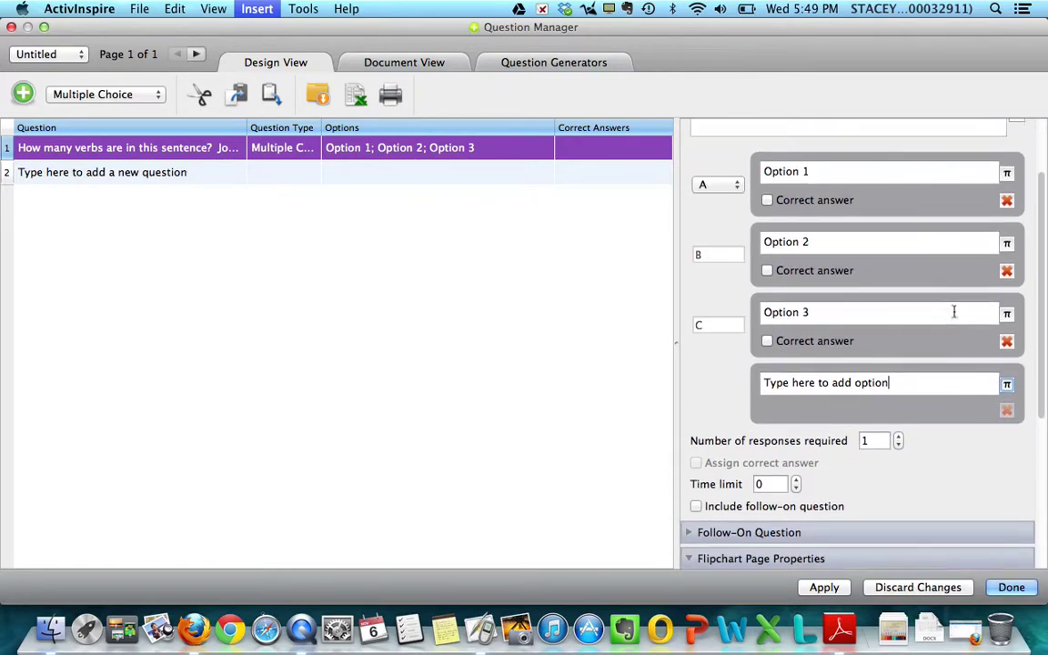
click(955, 312)
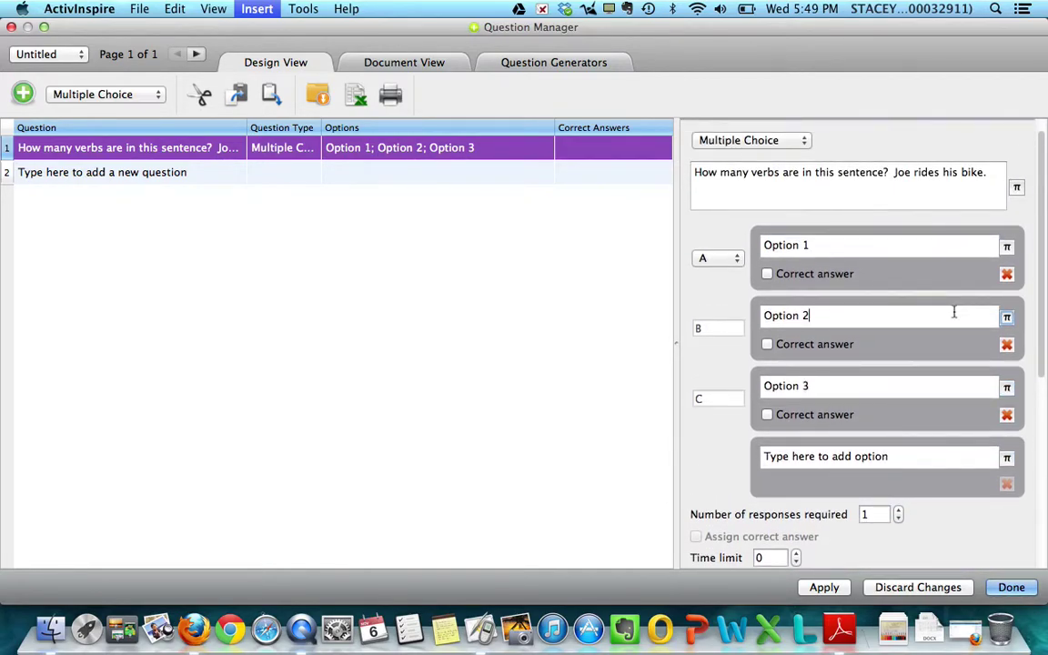
click(811, 246)
drag(812, 245, 736, 245)
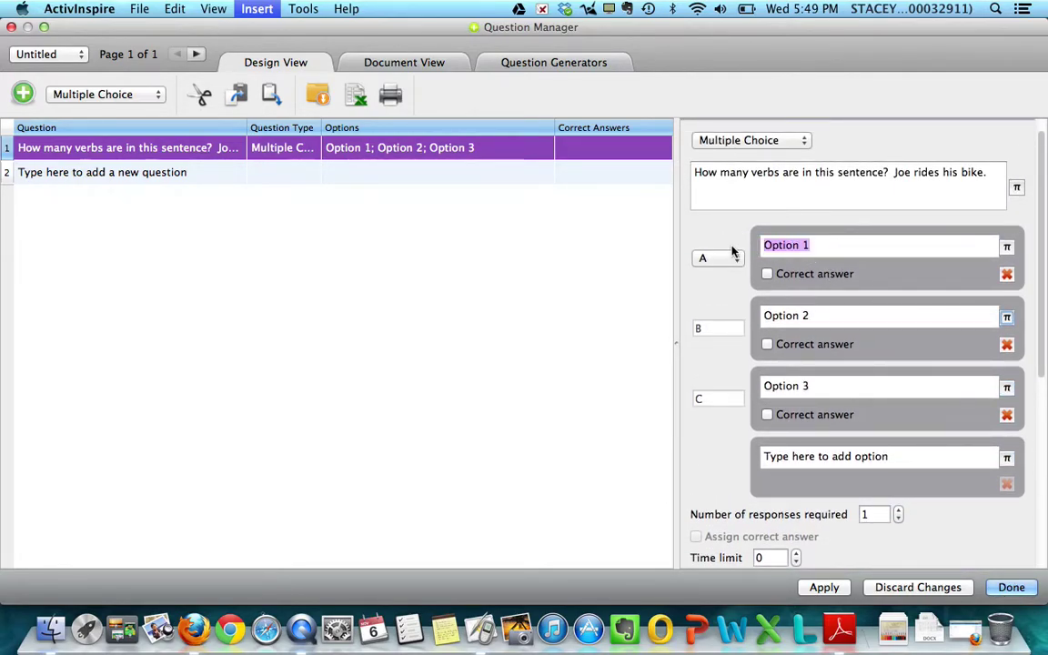
text(One)
key(Tab)
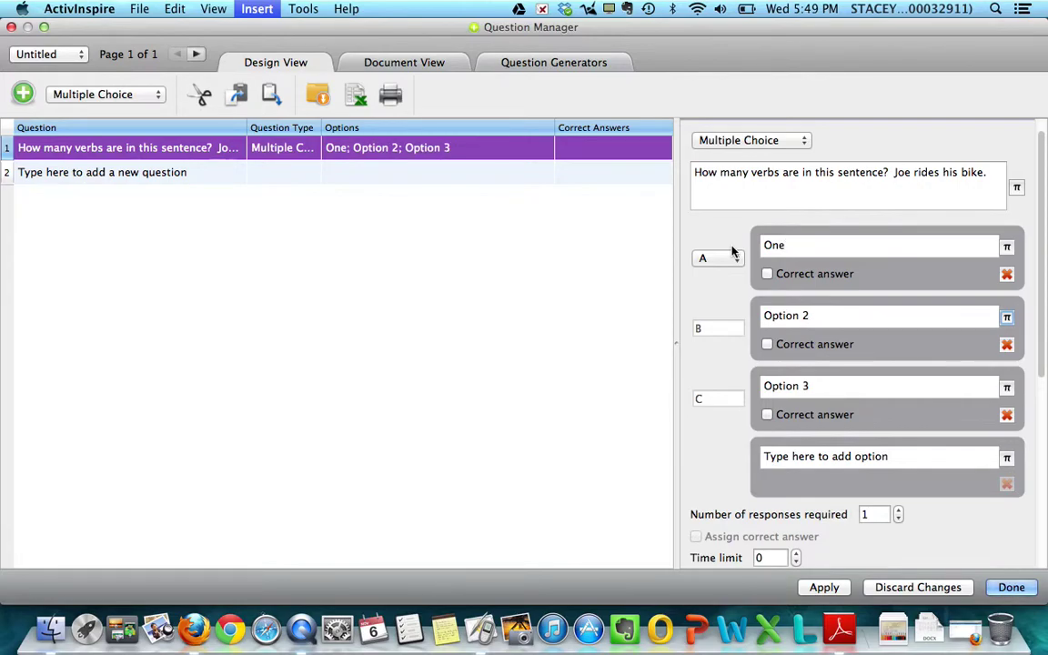
- Replace the text of answer option B with "Two"
key(BackSpace)
key(BackSpace)
key(BackSpace)
key(BackSpace)
key(BackSpace)
key(BackSpace)
key(BackSpace)
key(BackSpace)
text(Two)
- Replace the text of answer option C with "Three" and mark option A as the correct answer
click(817, 384)
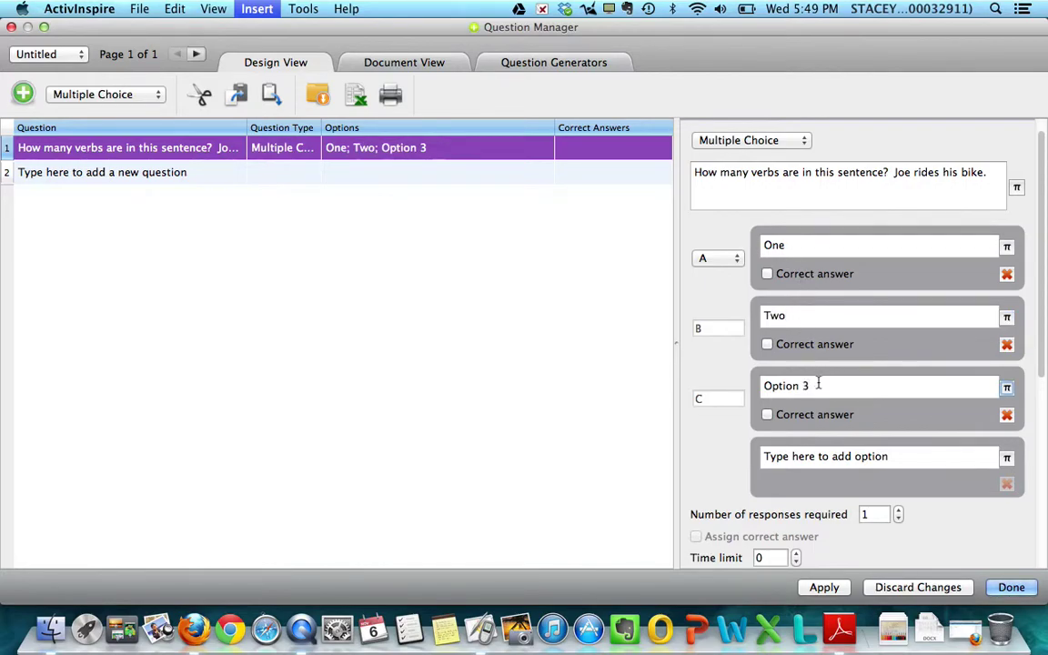
click(812, 388)
drag(812, 388, 755, 390)
text(Three)
click(767, 273)
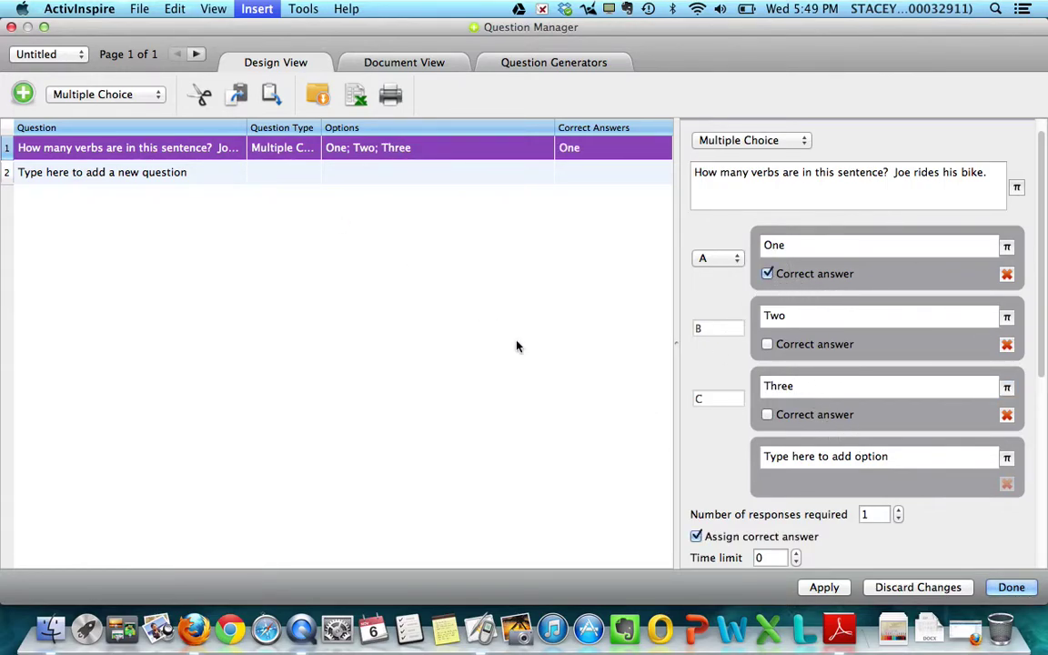
- Enable replacing the page content with a new design in the question's flipchart page properties
scroll(1006, 437, down, 1)
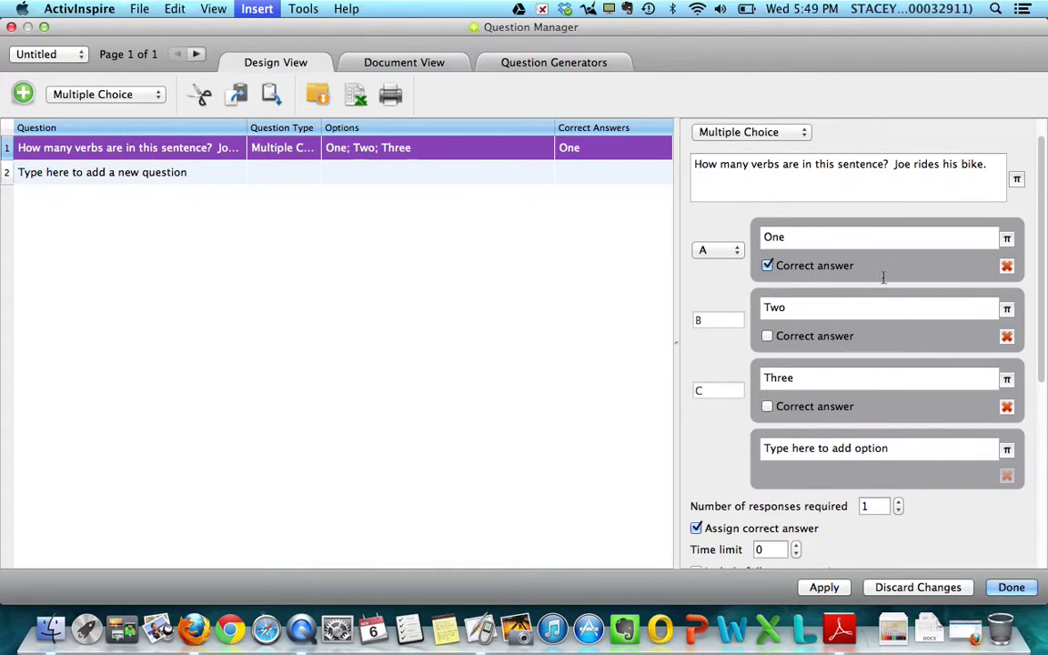
scroll(905, 471, down, 5)
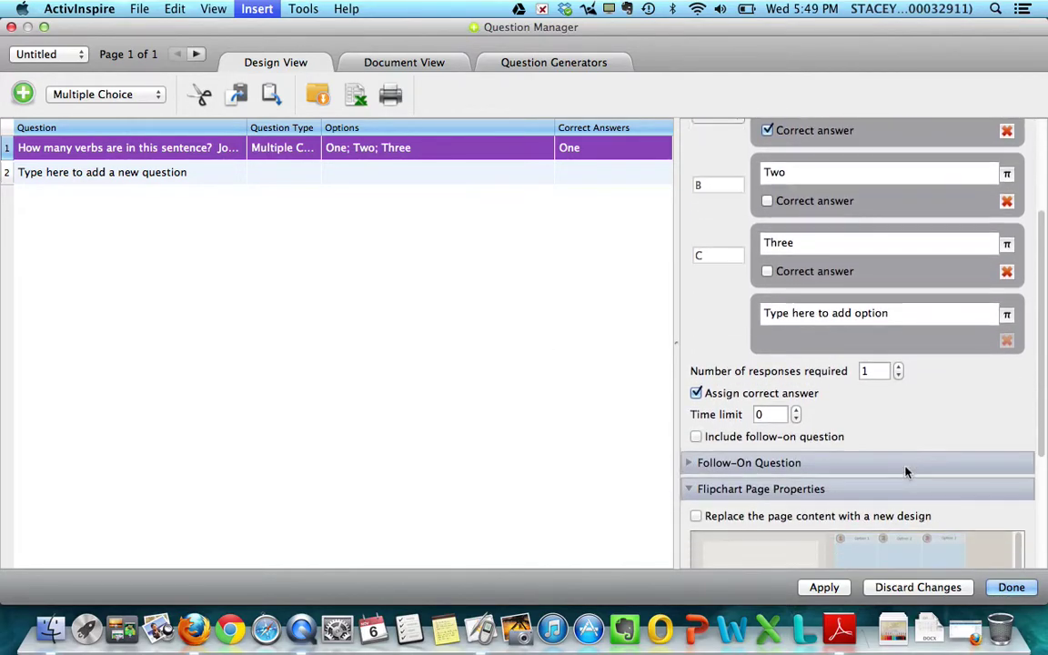
scroll(905, 470, down, 4)
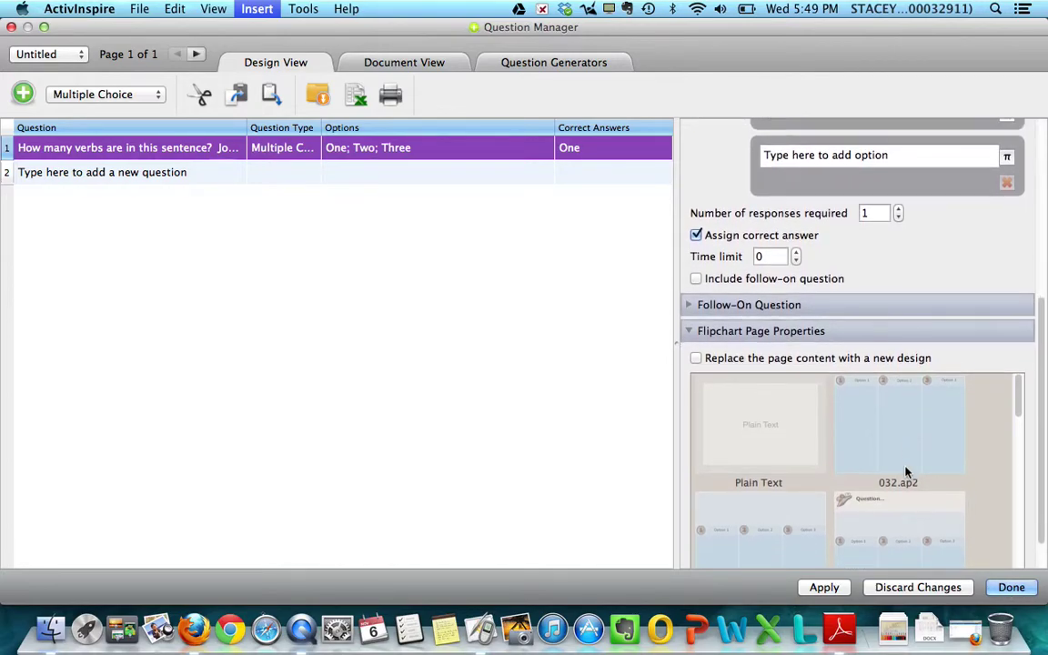
scroll(906, 470, down, 1)
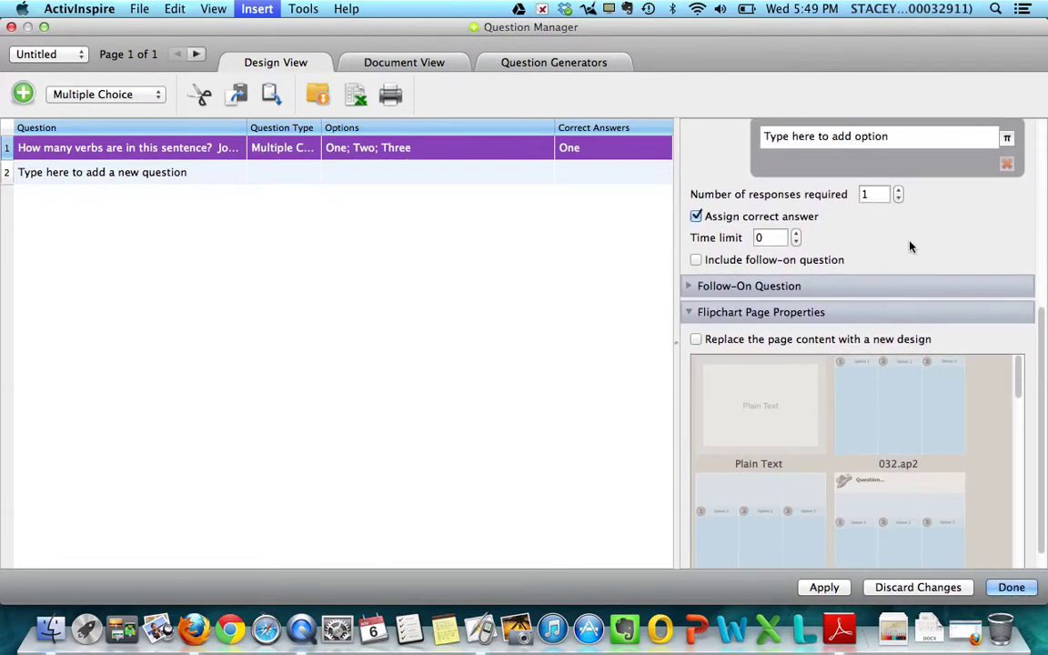
scroll(909, 246, down, 1)
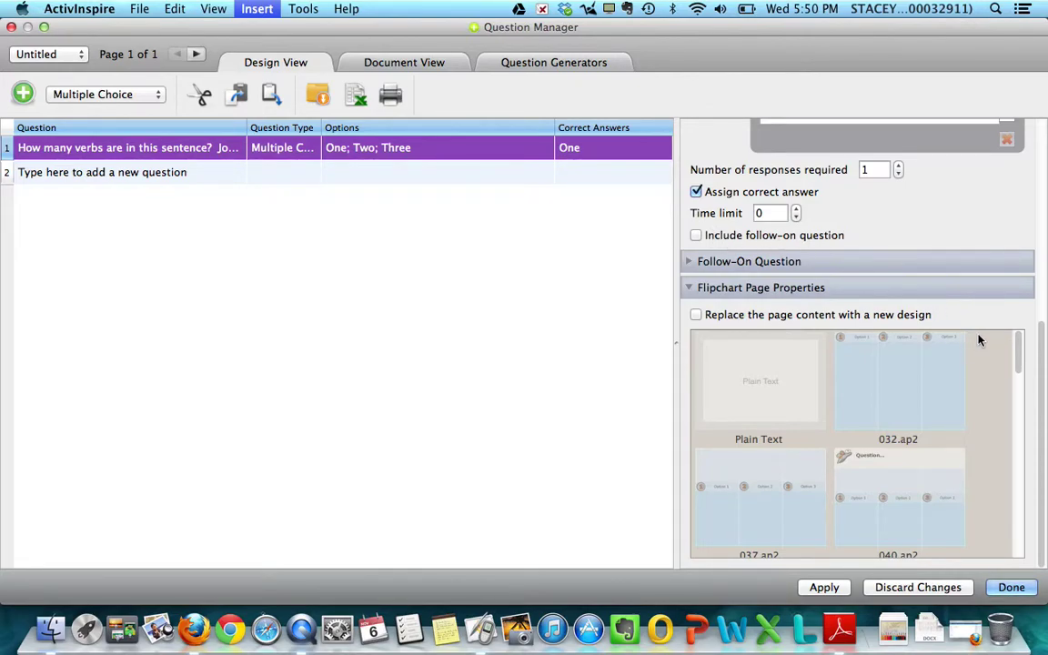
click(696, 316)
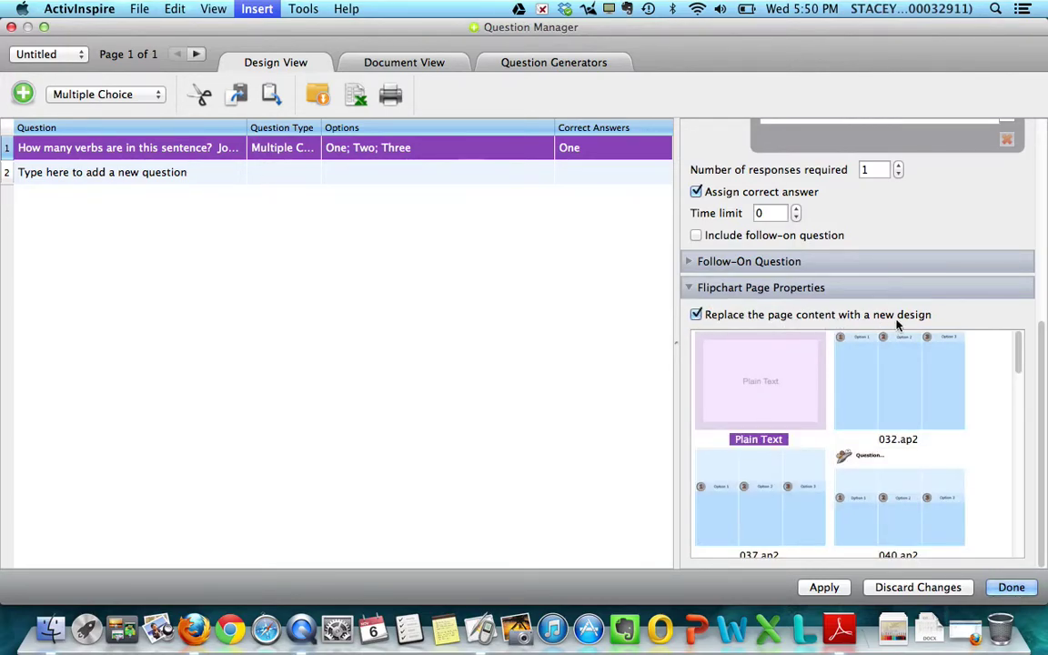
- Choose the 158.ap2 page design with options A to C stacked in rows, apply it and finish the question
scroll(975, 443, down, 3)
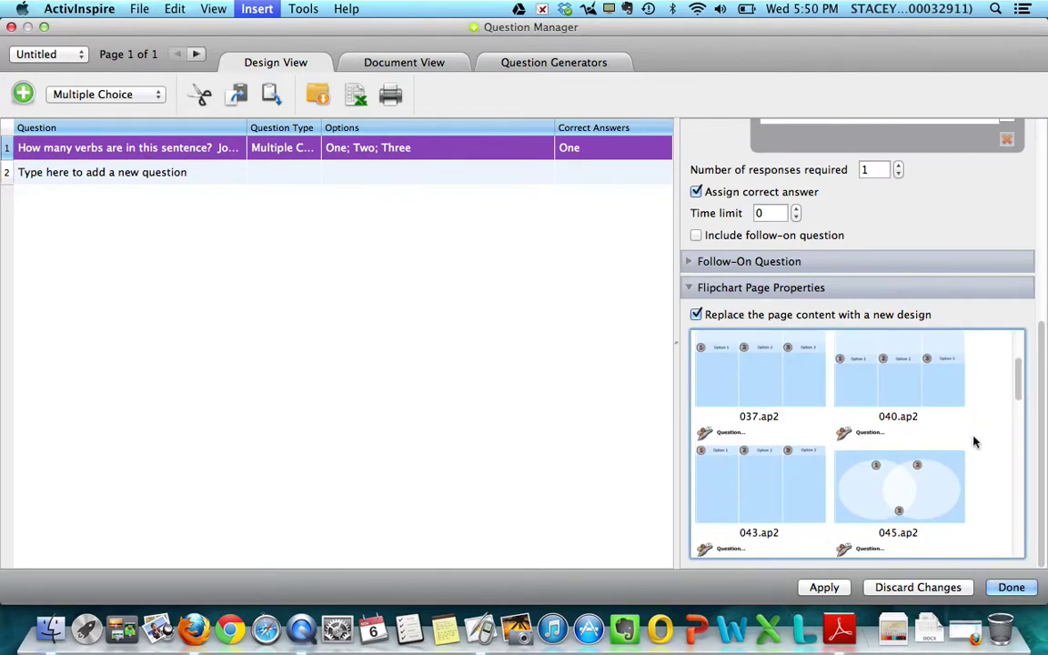
scroll(975, 442, down, 3)
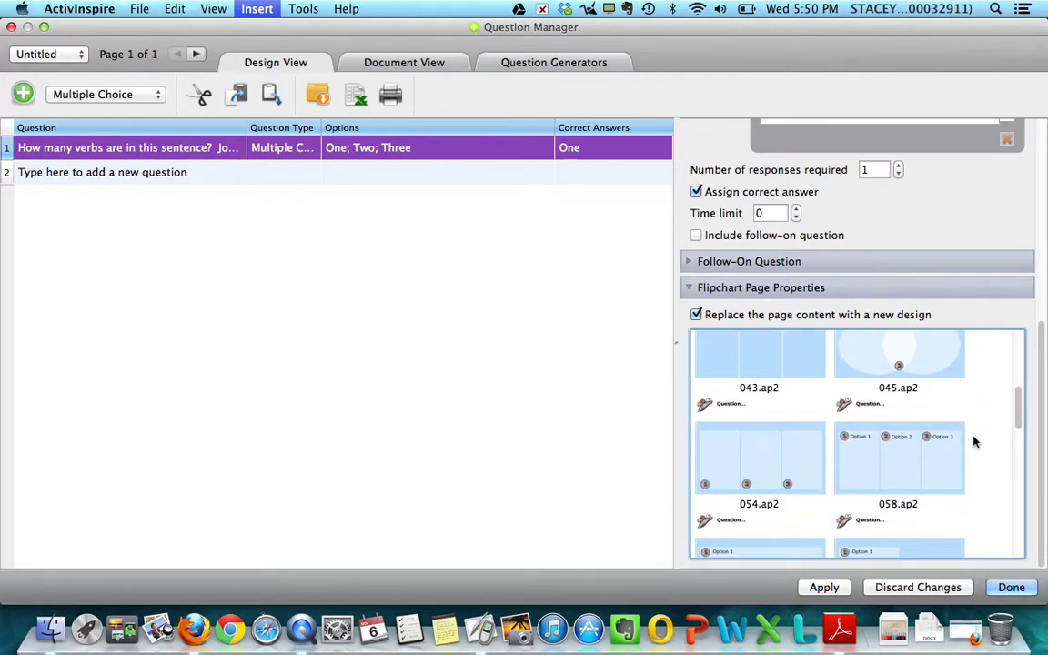
scroll(975, 442, down, 2)
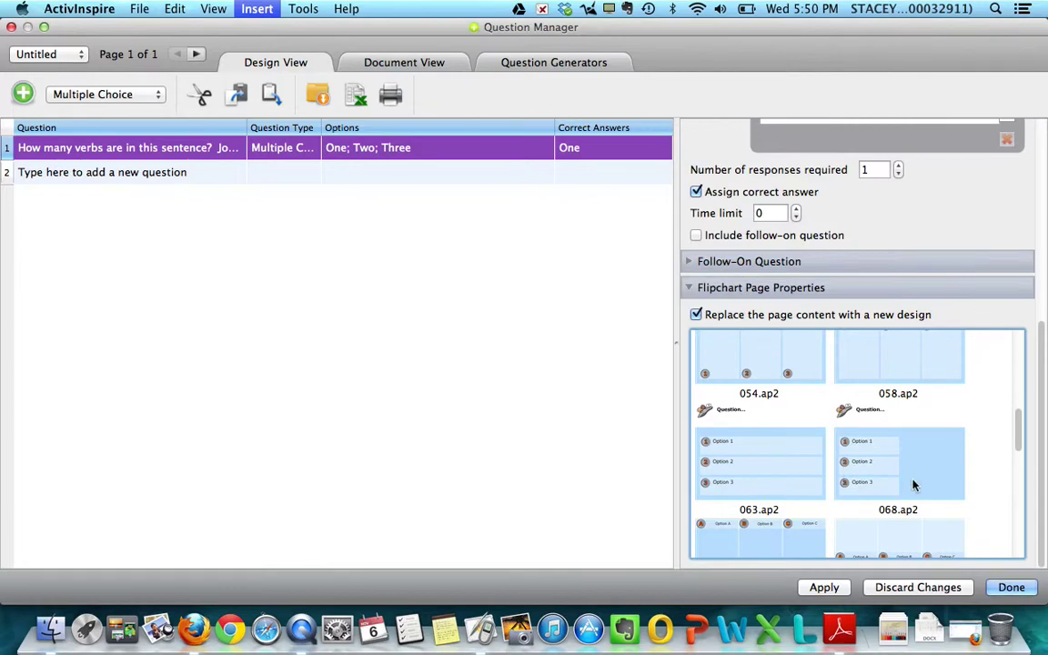
scroll(912, 484, down, 3)
scroll(912, 483, down, 6)
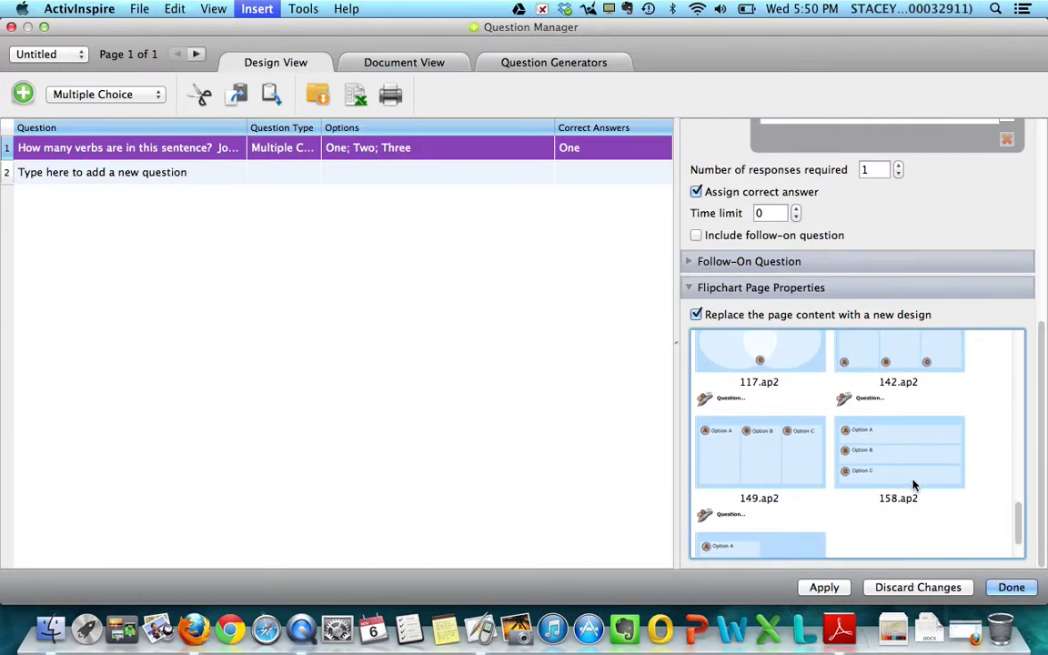
click(909, 462)
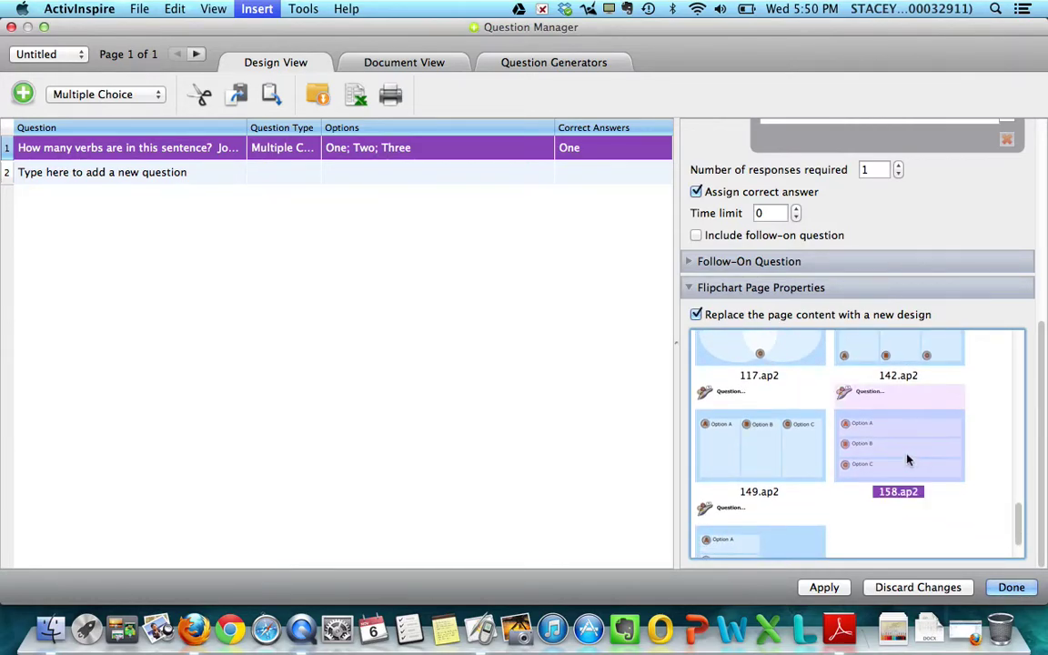
click(838, 589)
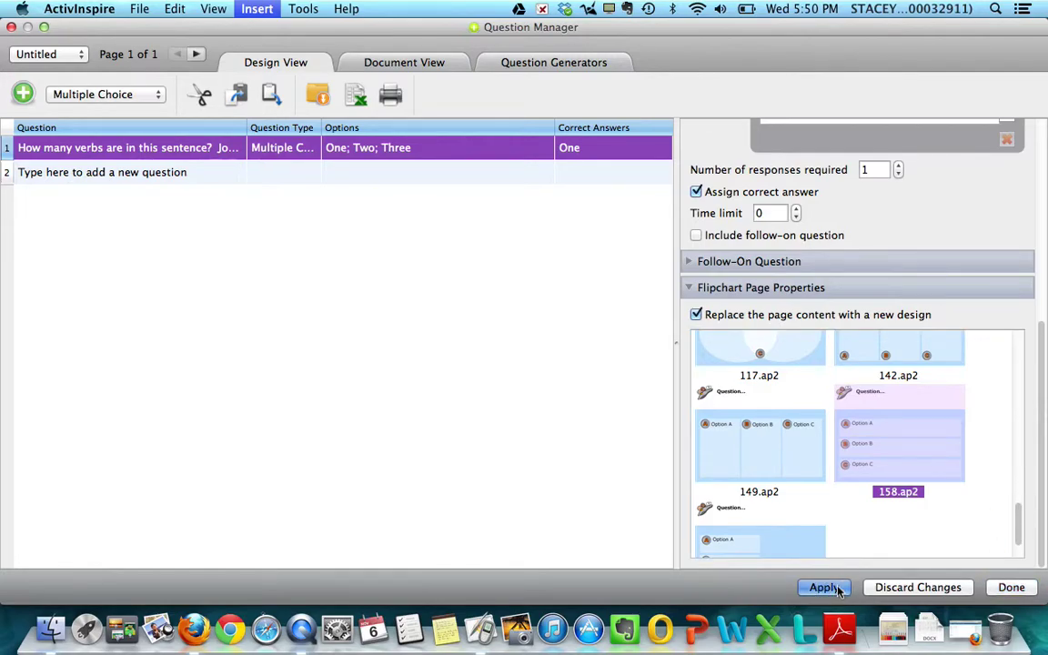
click(1008, 587)
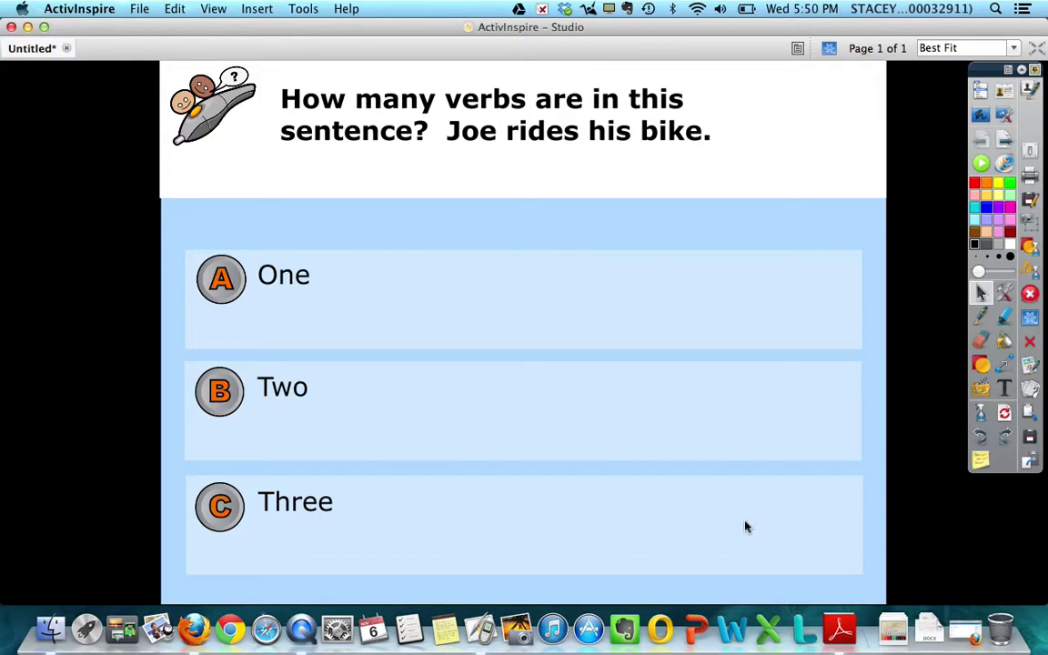